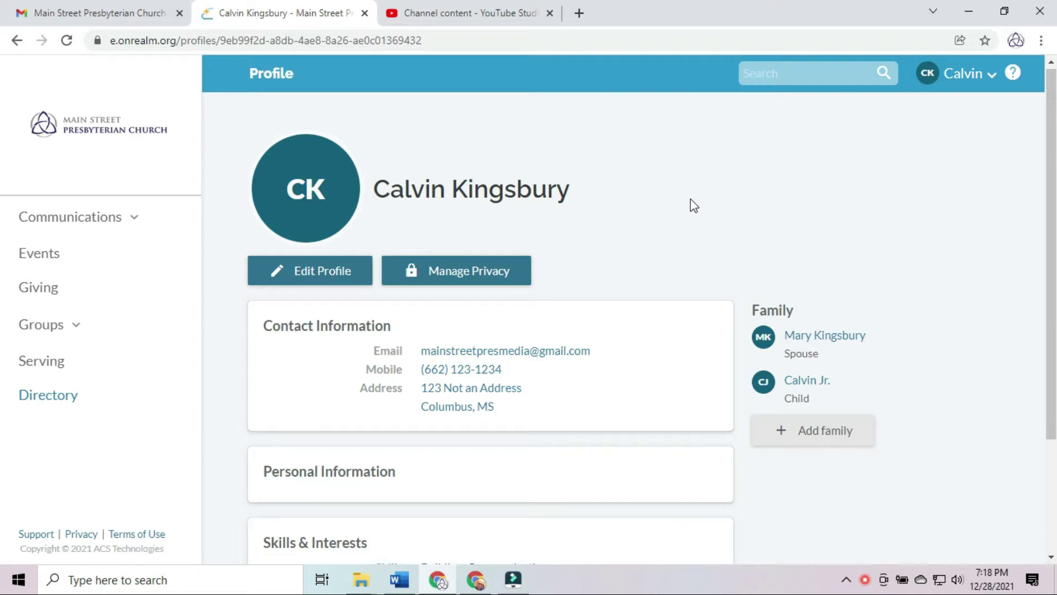
# Go to your own profile and load today's portrait image from Downloads as the new picture
pyautogui.click(967, 81)
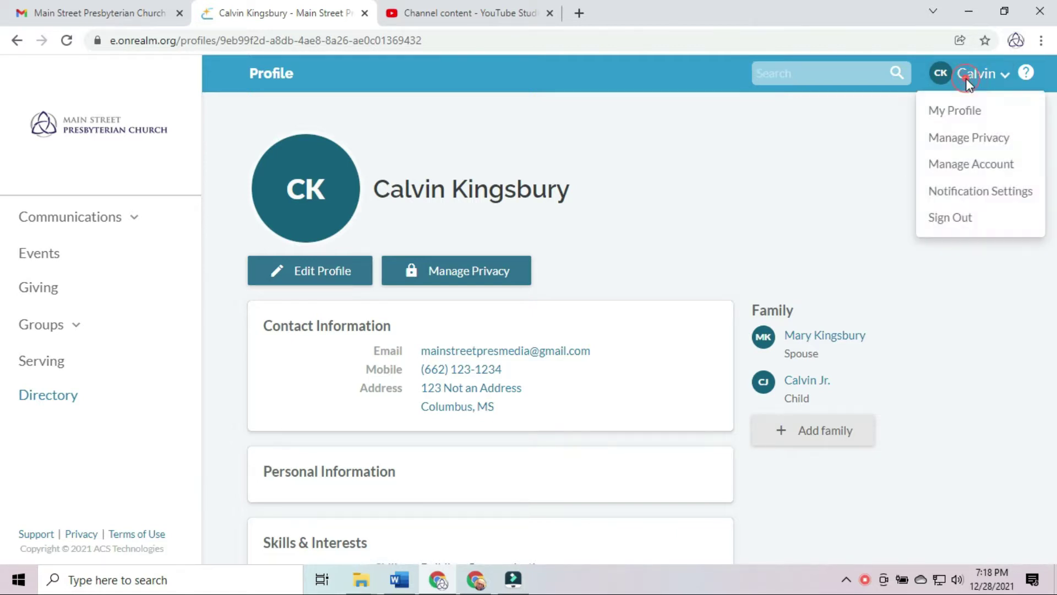
pyautogui.click(951, 109)
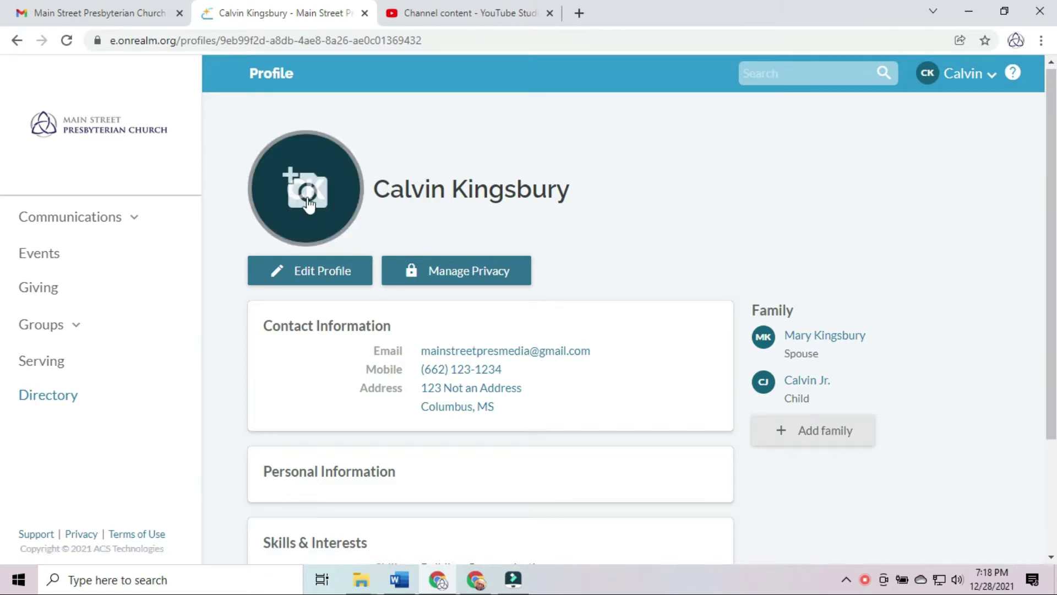
pyautogui.moveTo(304, 189)
pyautogui.click(293, 177)
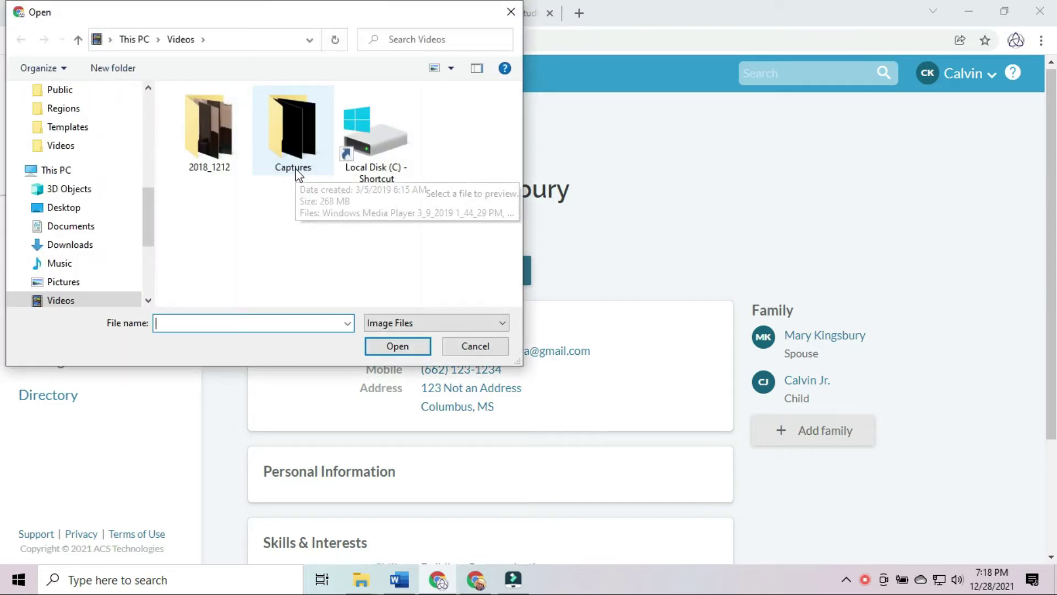
pyautogui.moveTo(145, 215); pyautogui.dragTo(160, 126)
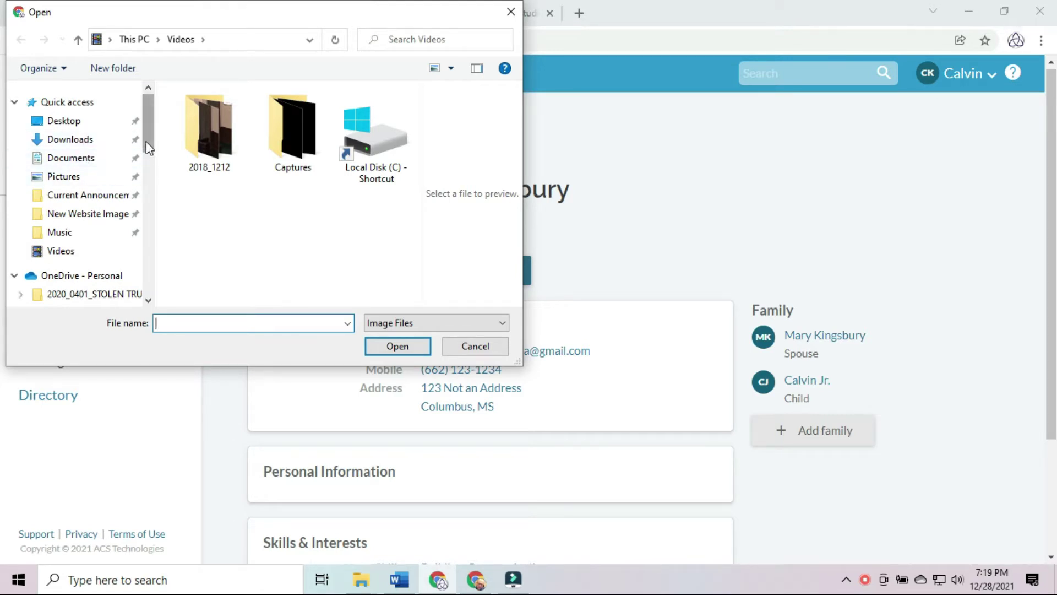
pyautogui.moveTo(146, 141)
pyautogui.mouseDown()
pyautogui.moveTo(144, 211)
pyautogui.moveTo(145, 196)
pyautogui.mouseUp()
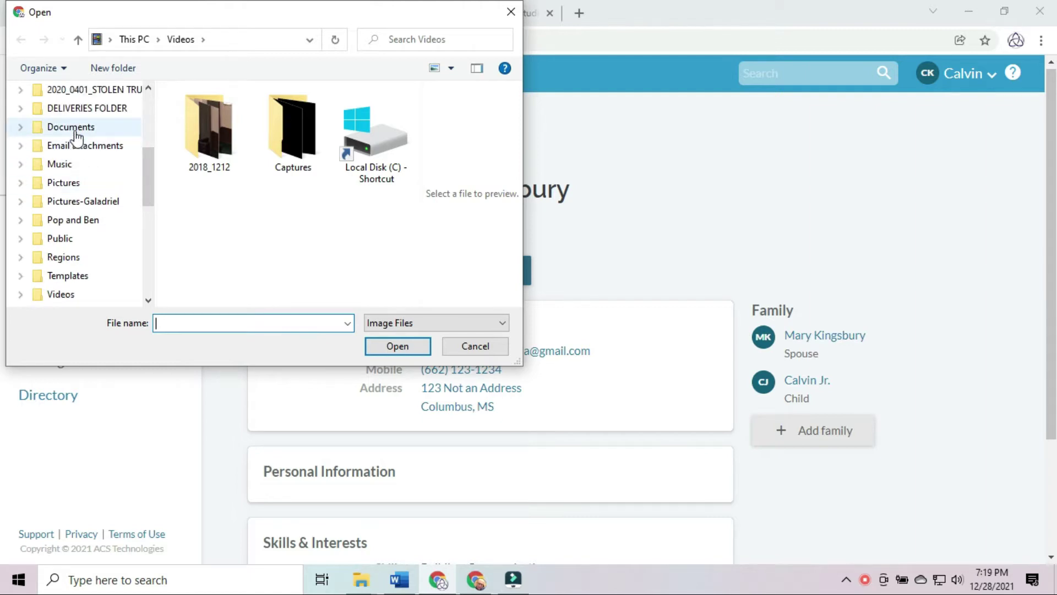
pyautogui.moveTo(144, 184); pyautogui.dragTo(144, 133)
pyautogui.click(82, 91)
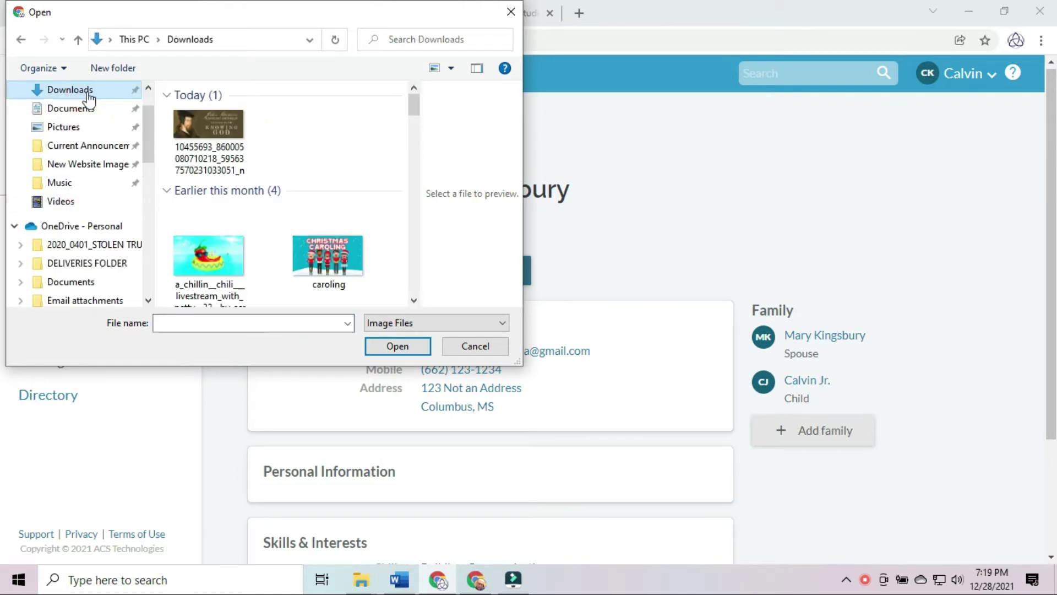
pyautogui.click(188, 123)
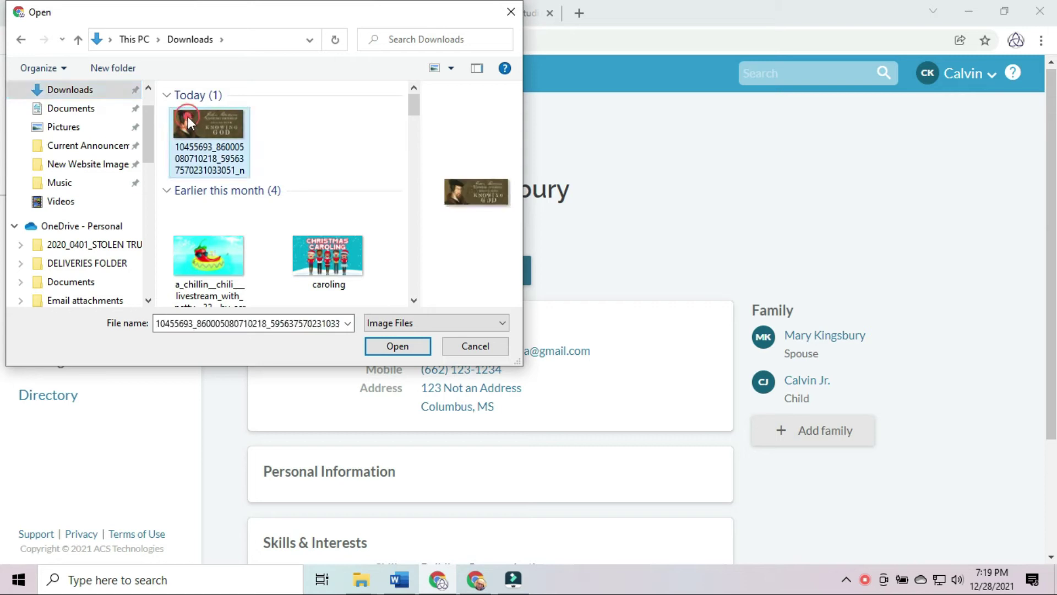
pyautogui.click(399, 346)
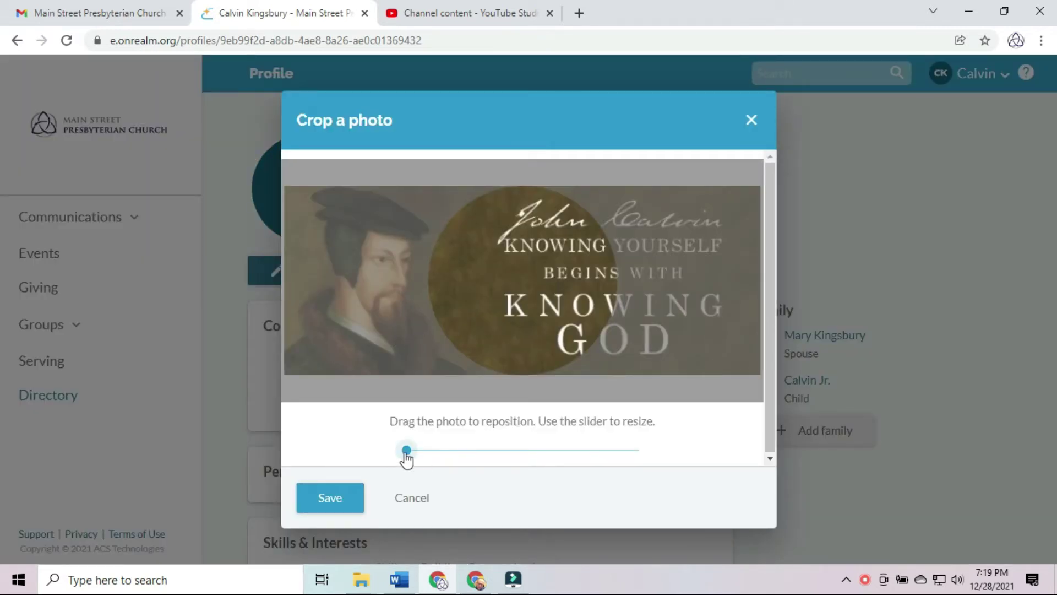
# Enlarge the portrait slightly and shift it right and down so the face is centred in the circle
pyautogui.moveTo(405, 453)
pyautogui.mouseDown()
pyautogui.moveTo(640, 465)
pyautogui.moveTo(406, 459)
pyautogui.mouseUp()
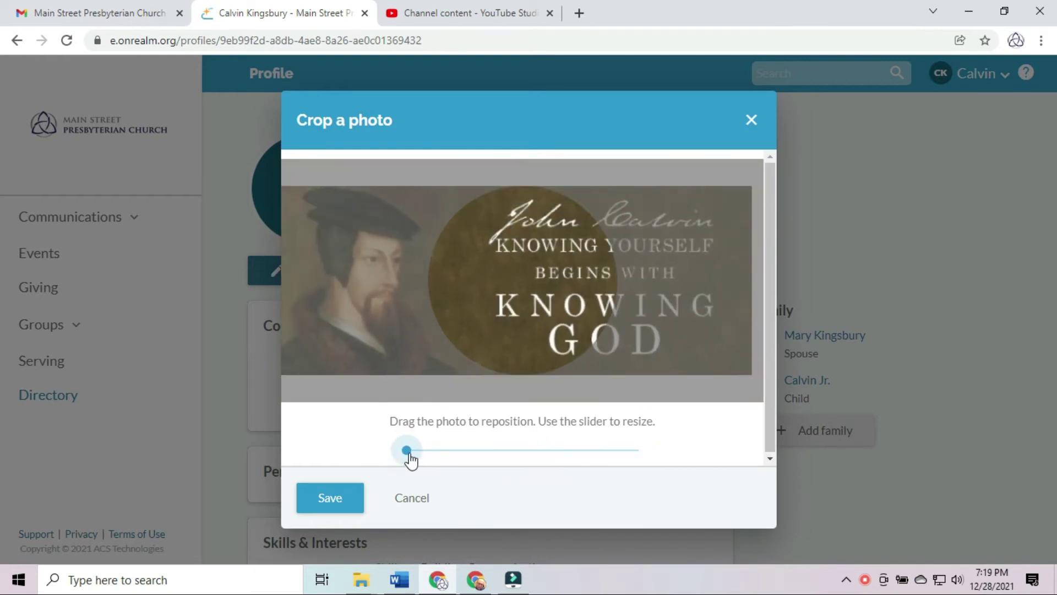
pyautogui.moveTo(367, 296); pyautogui.dragTo(517, 300)
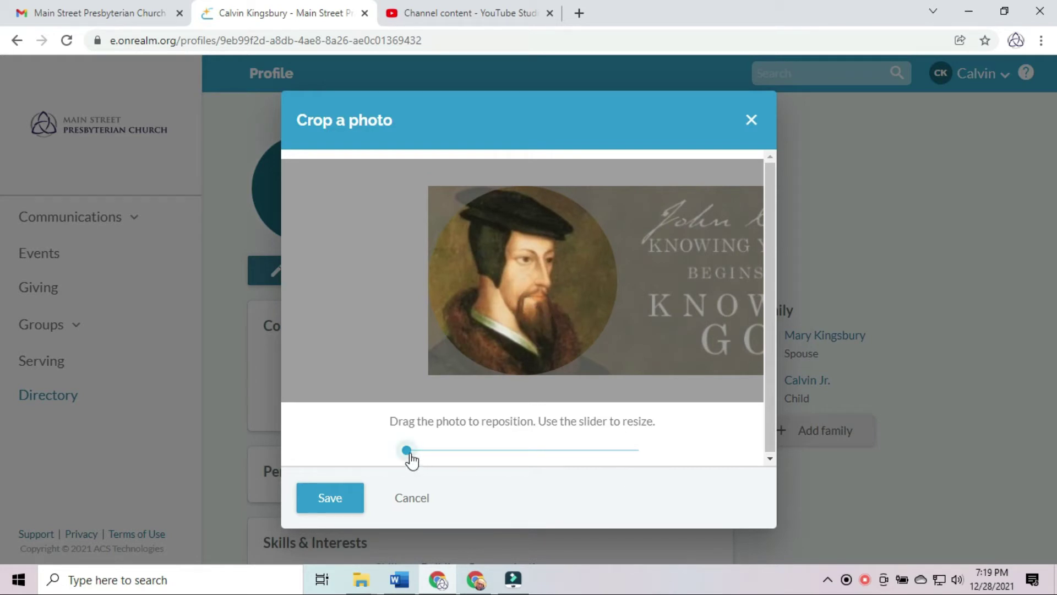
pyautogui.moveTo(411, 457); pyautogui.dragTo(418, 452)
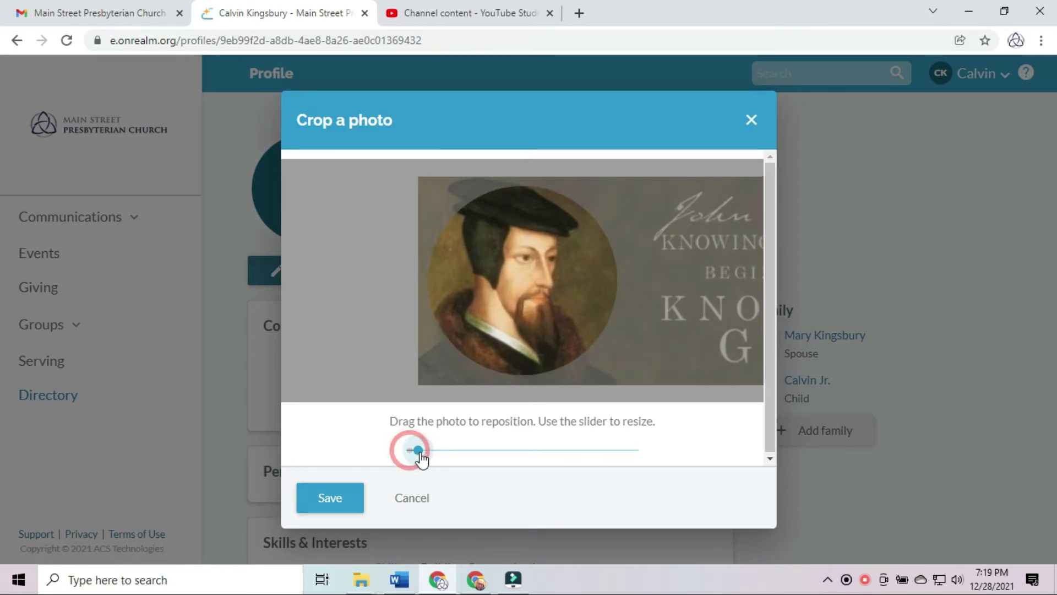
pyautogui.moveTo(561, 285); pyautogui.dragTo(592, 293)
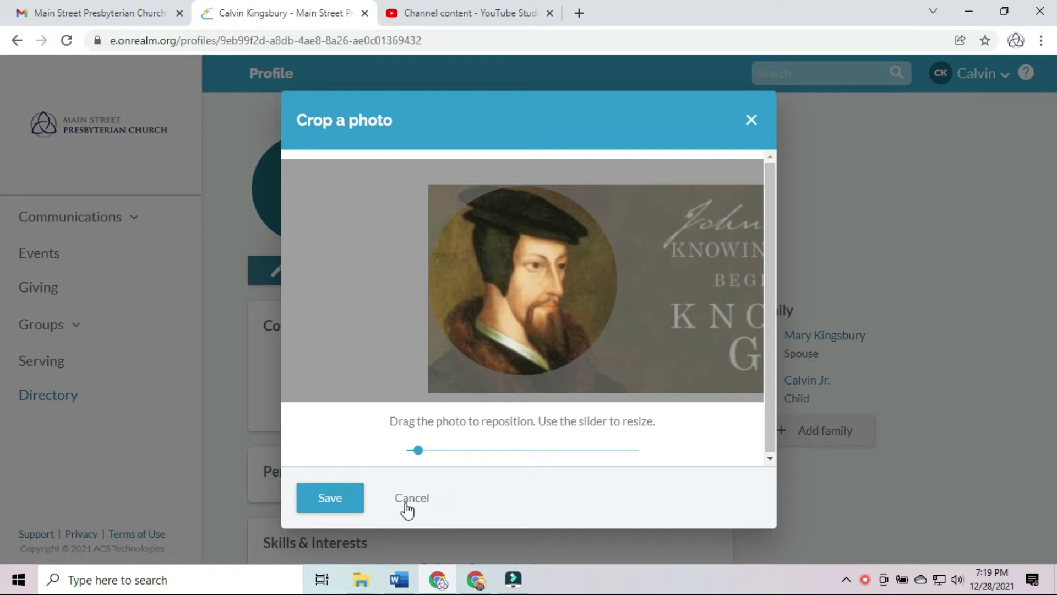
# Save the framed portrait crop from the Crop a photo dialog
pyautogui.click(346, 505)
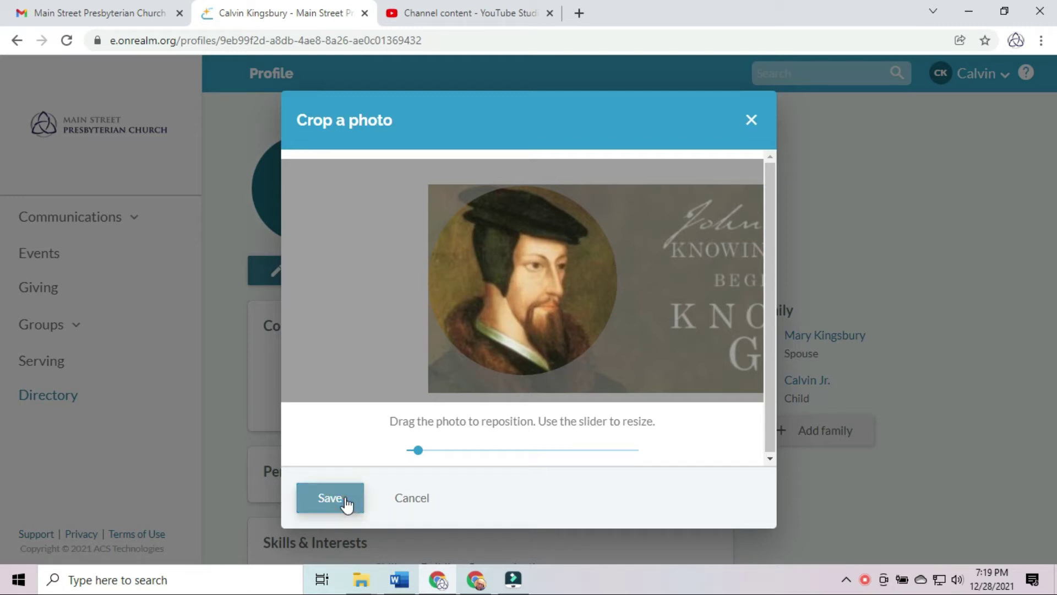